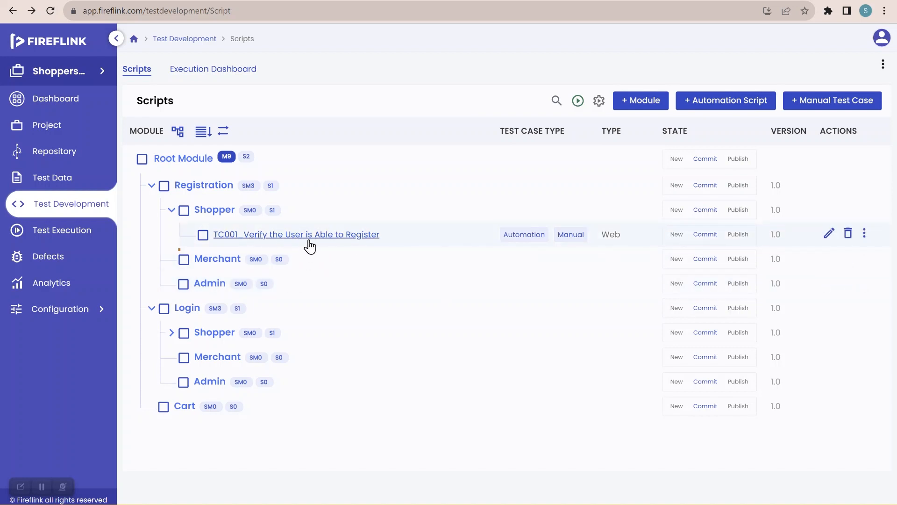
# Step: In TC001, add the OpenBrowser step group as automation step 1
pyautogui.click(349, 235)
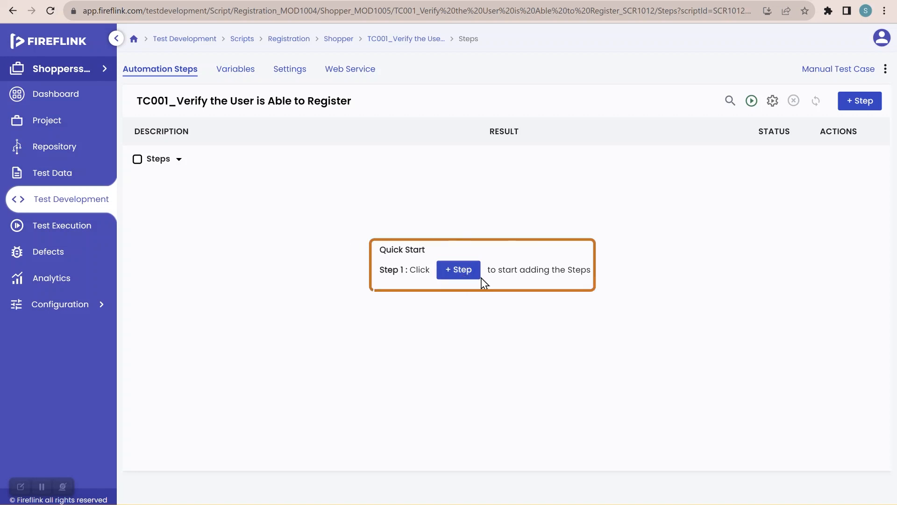
pyautogui.click(458, 271)
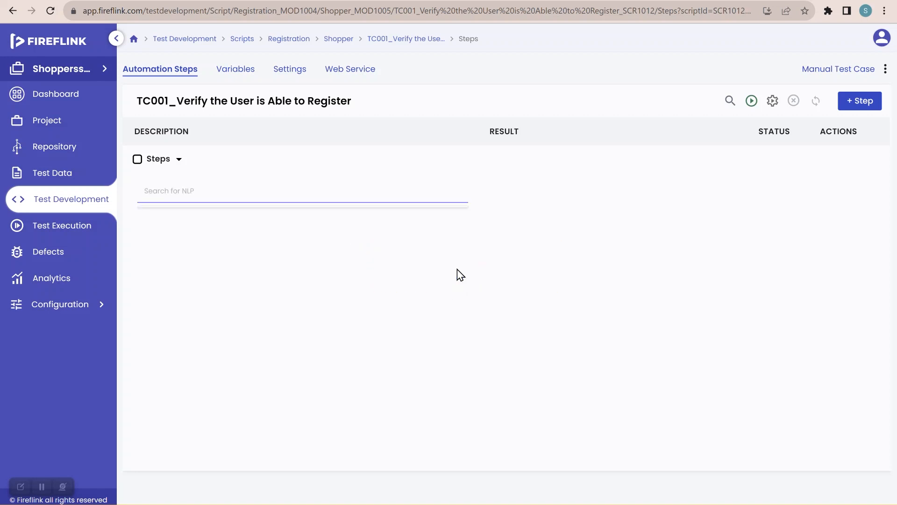
pyautogui.write('open')
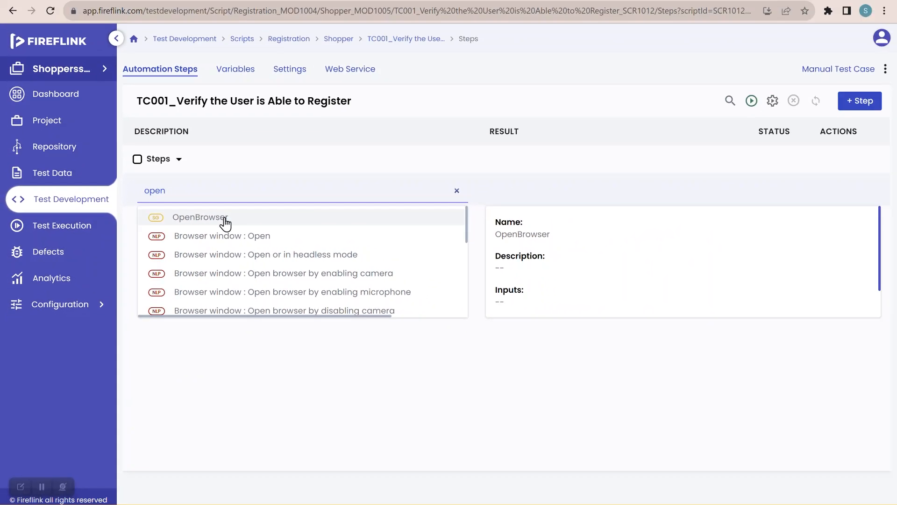
pyautogui.click(225, 219)
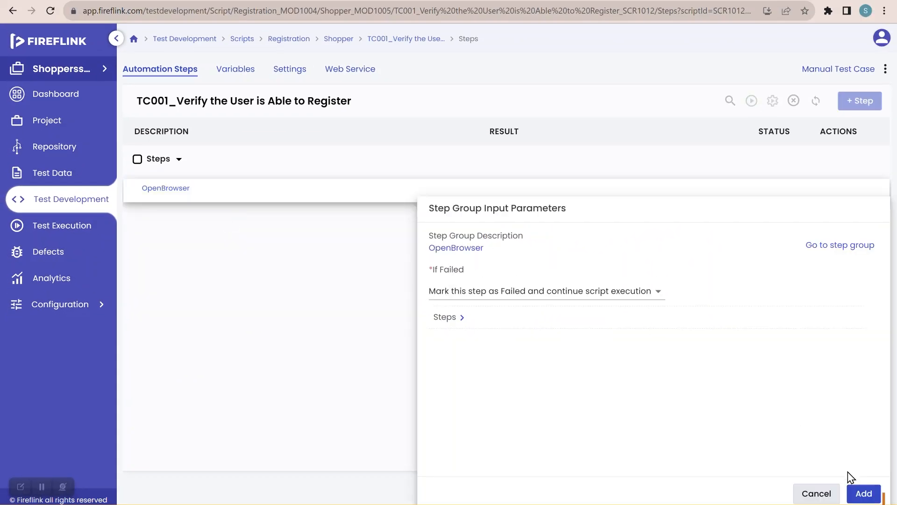
pyautogui.click(860, 493)
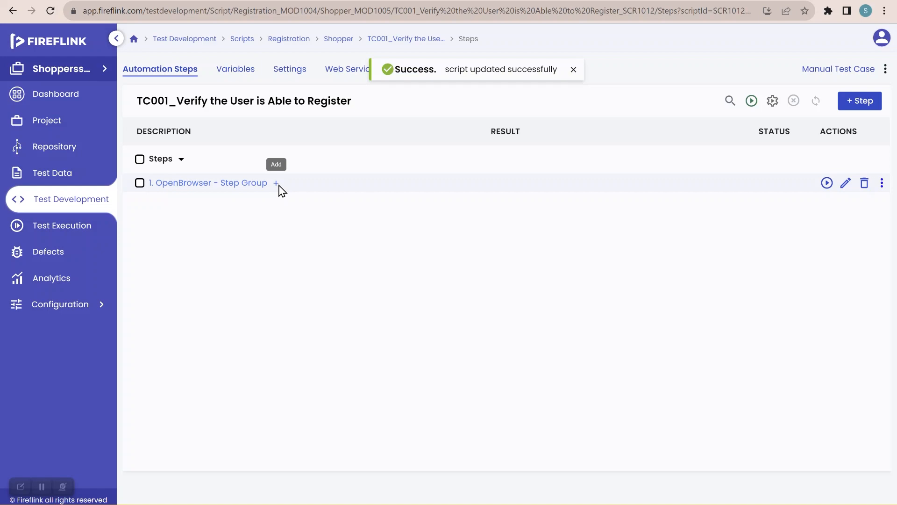
# Step: Insert 'Browser window : Maximize browser window' as step 2 after the OpenBrowser step group
pyautogui.click(276, 183)
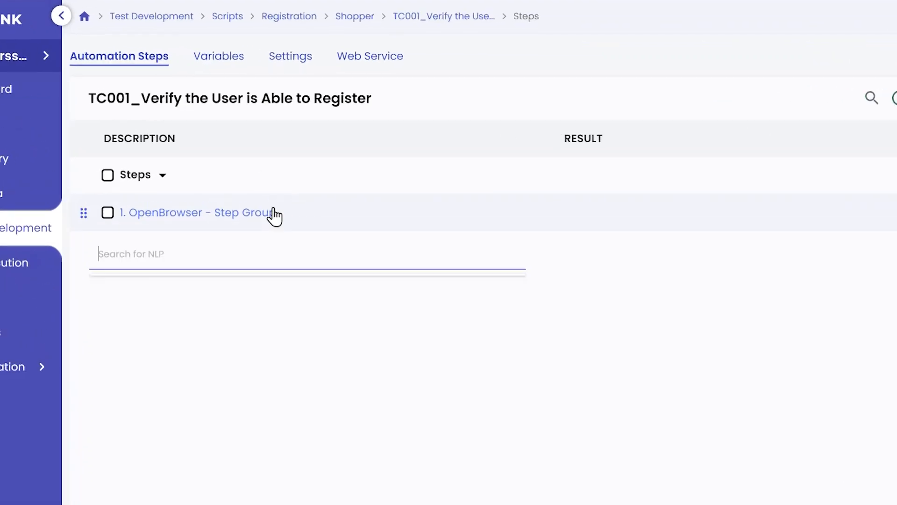
pyautogui.click(273, 253)
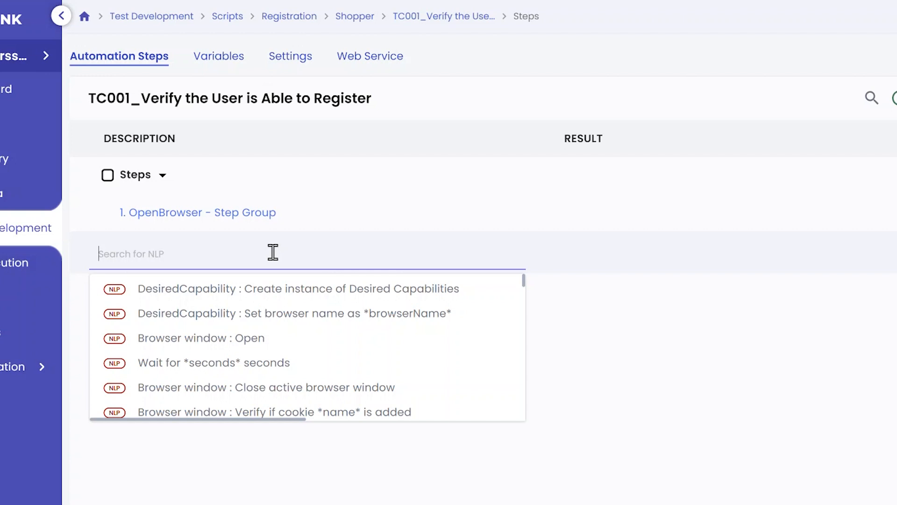
pyautogui.write('maxi')
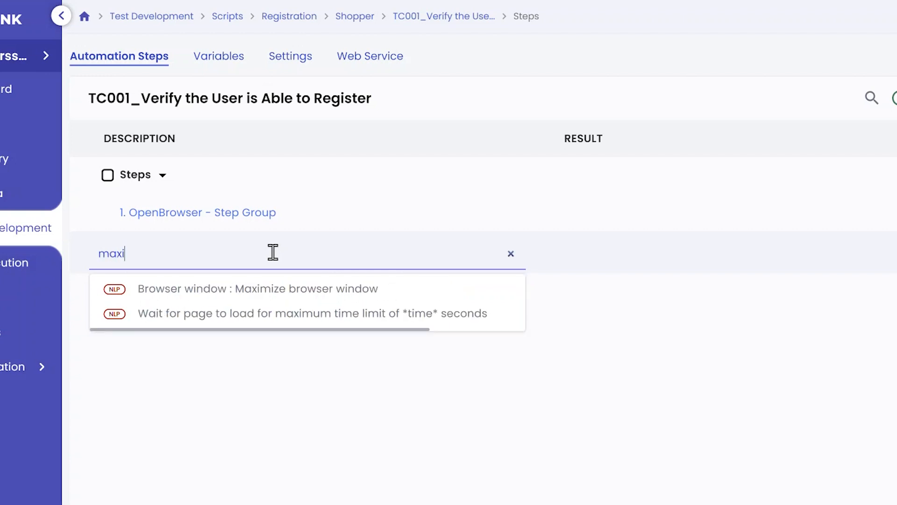
pyautogui.moveTo(278, 296)
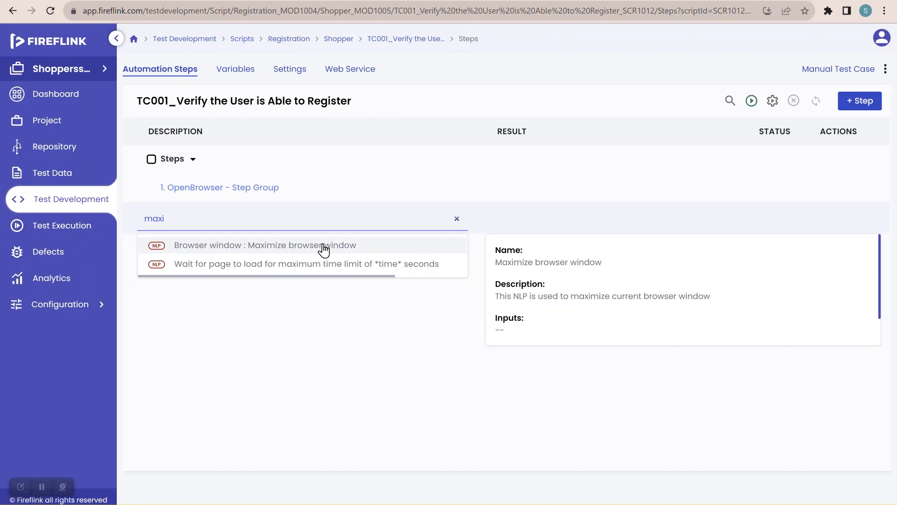
pyautogui.click(323, 250)
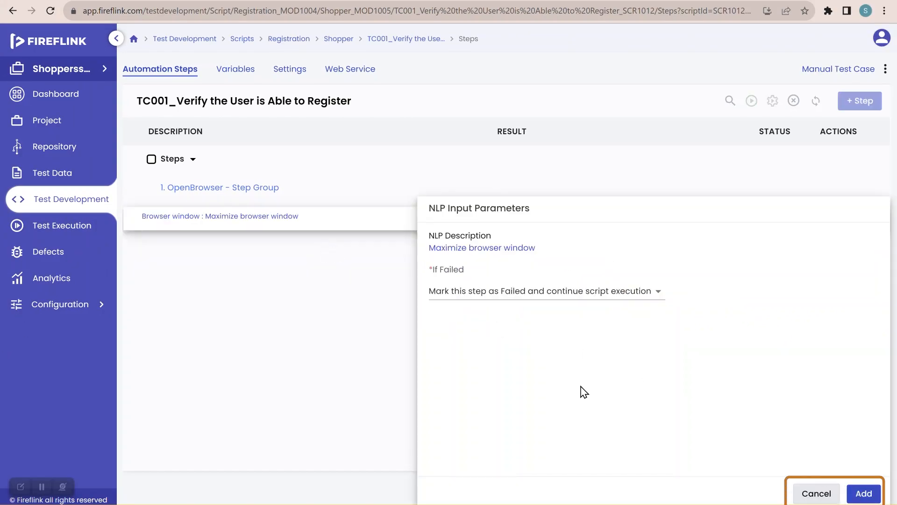
pyautogui.moveTo(290, 213)
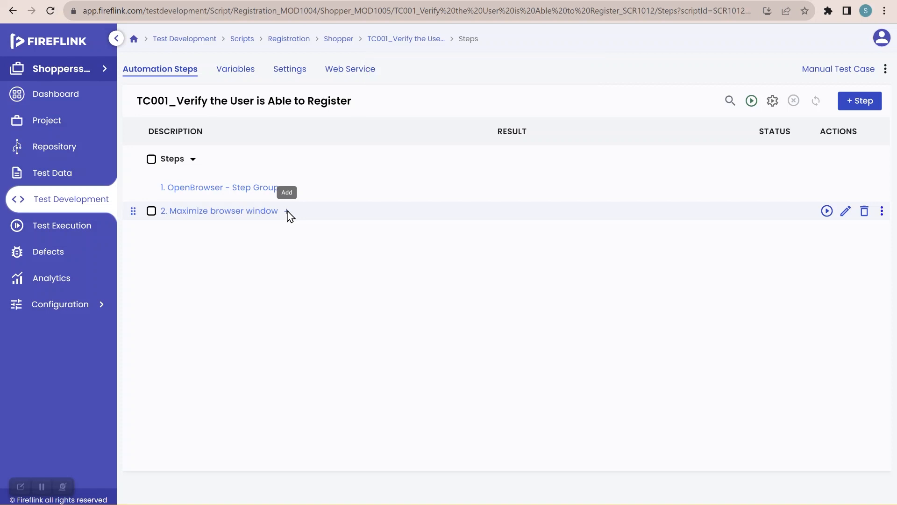
# Step: Insert a 'Navigate to *url*' action as step 3 after step 2
pyautogui.click(288, 212)
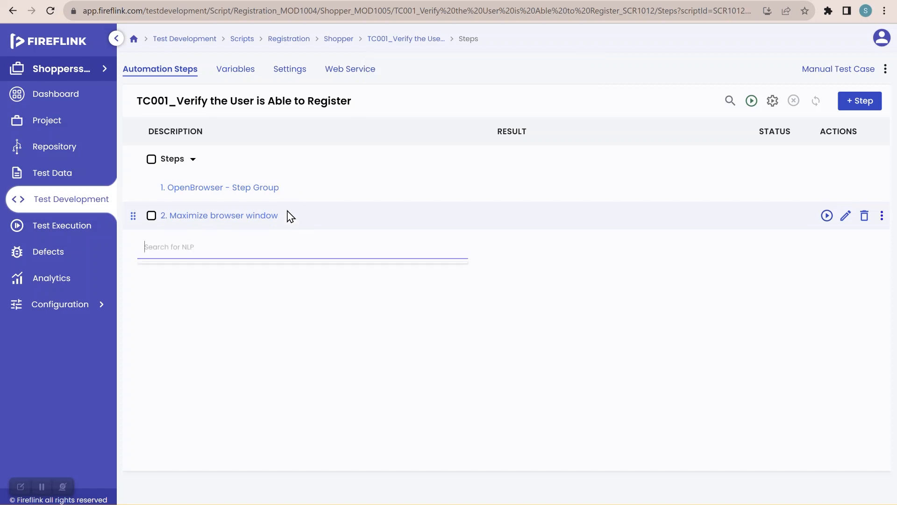
pyautogui.write('navi')
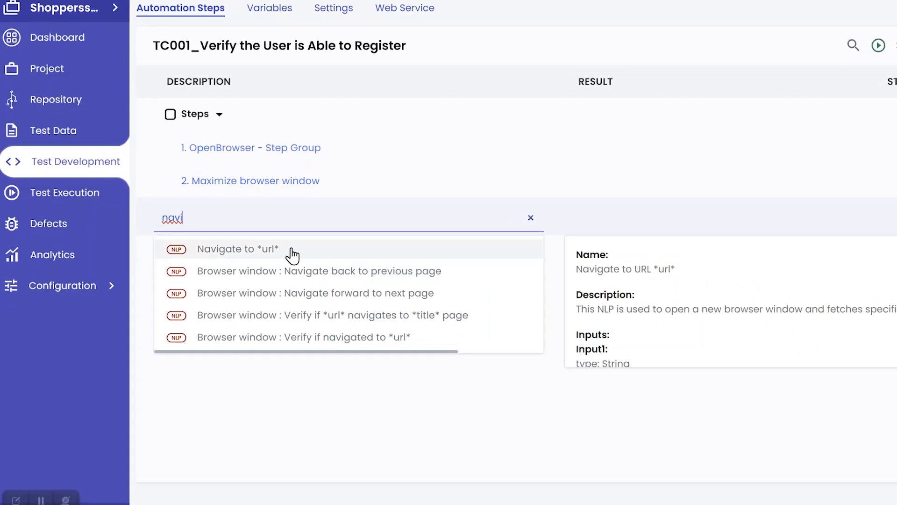
pyautogui.click(294, 255)
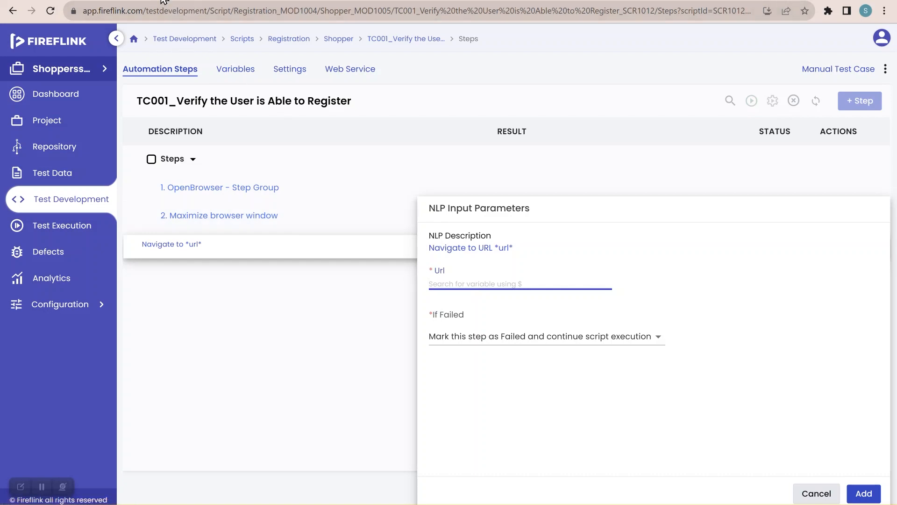
# Step: Load the ShoppersStack website in a new browser tab and select its URL for copying
pyautogui.hotkey('ctrl', 't')
pyautogui.click(173, 7)
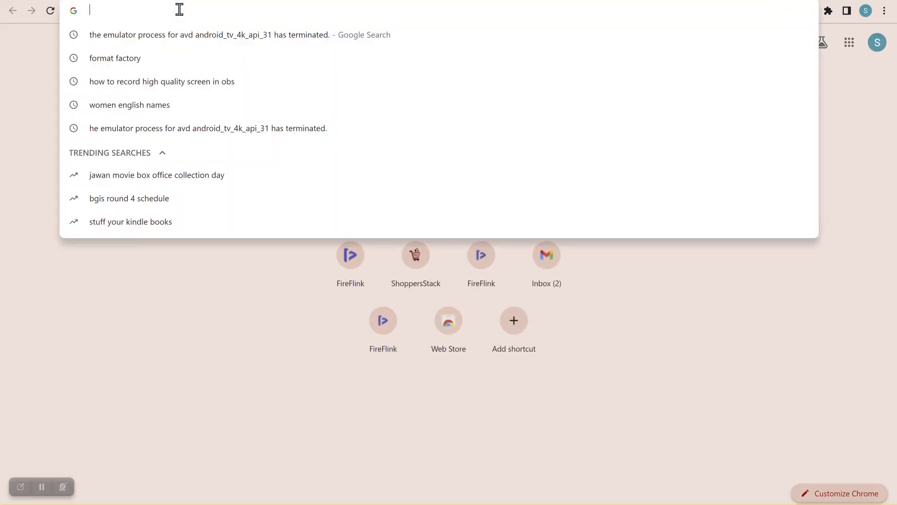
pyautogui.write('shoppersstack.com')
pyautogui.press('Return')
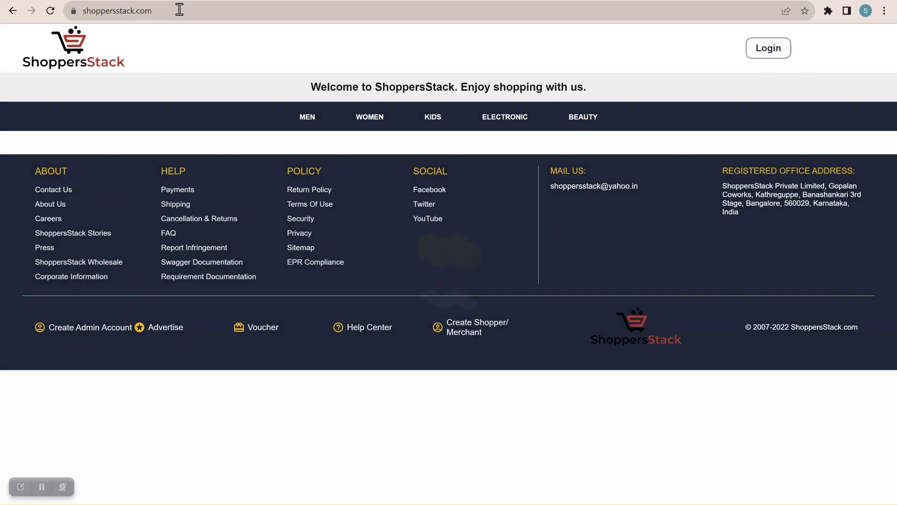
pyautogui.click(199, 10)
pyautogui.hotkey('ctrl', 'c')
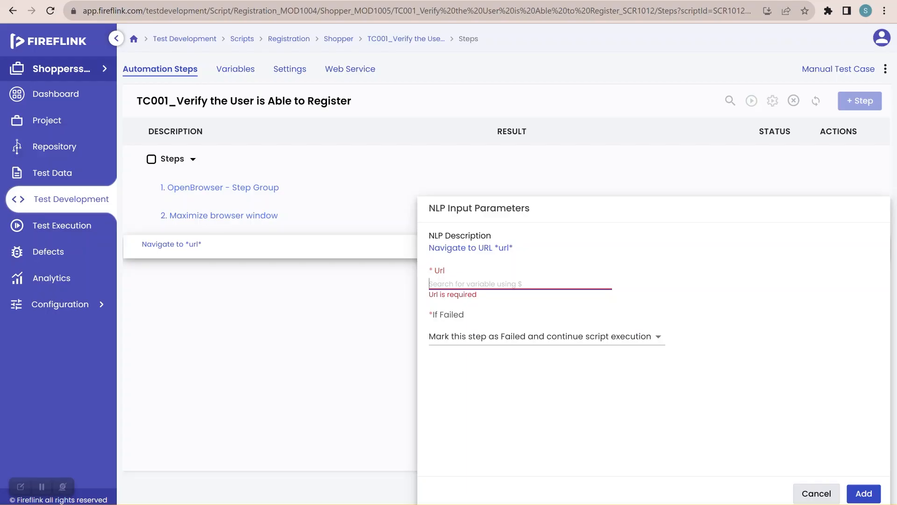
pyautogui.click(465, 283)
pyautogui.hotkey('ctrl', 'v')
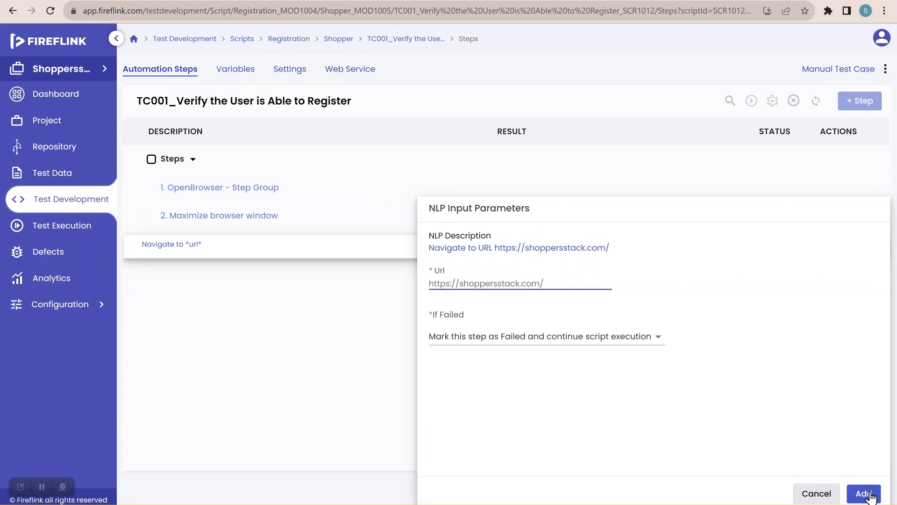
pyautogui.click(864, 493)
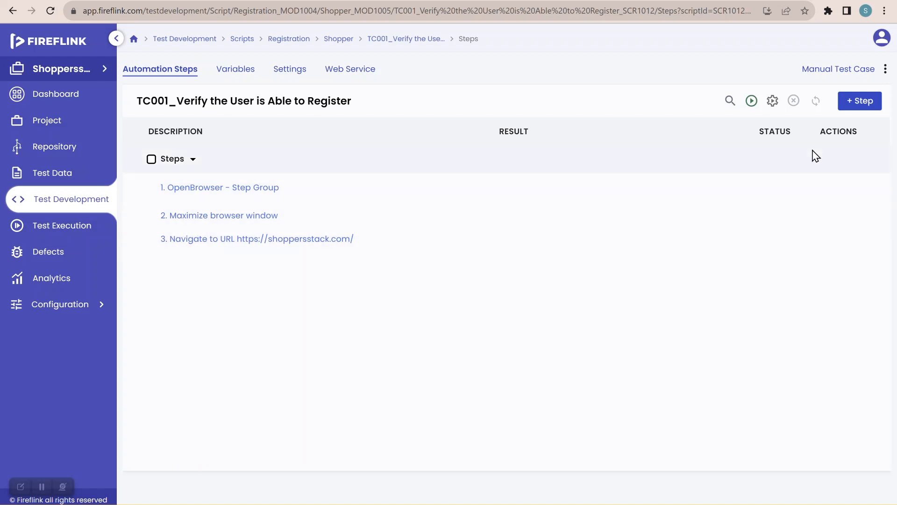
# Step: Download the Windows version of the Fireflink client from the script's more-options menu
pyautogui.rightClick(886, 73)
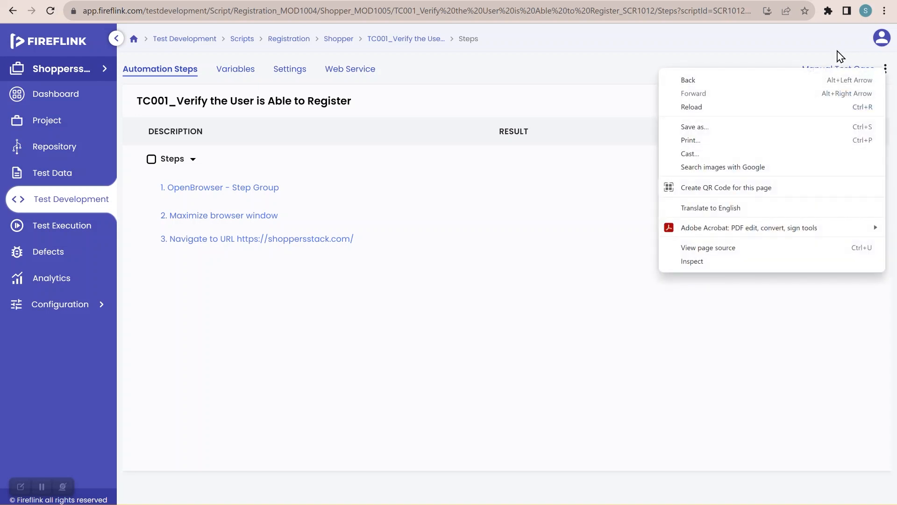
pyautogui.click(837, 51)
pyautogui.click(885, 69)
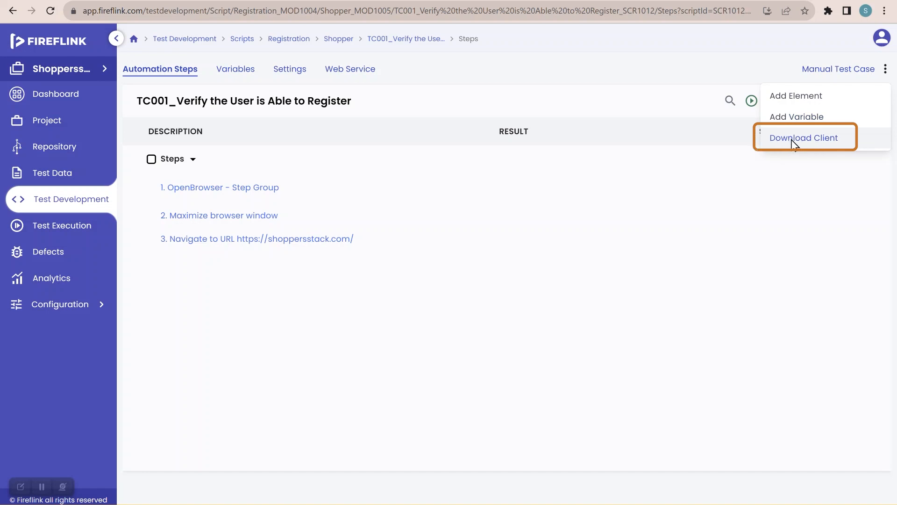
pyautogui.click(830, 140)
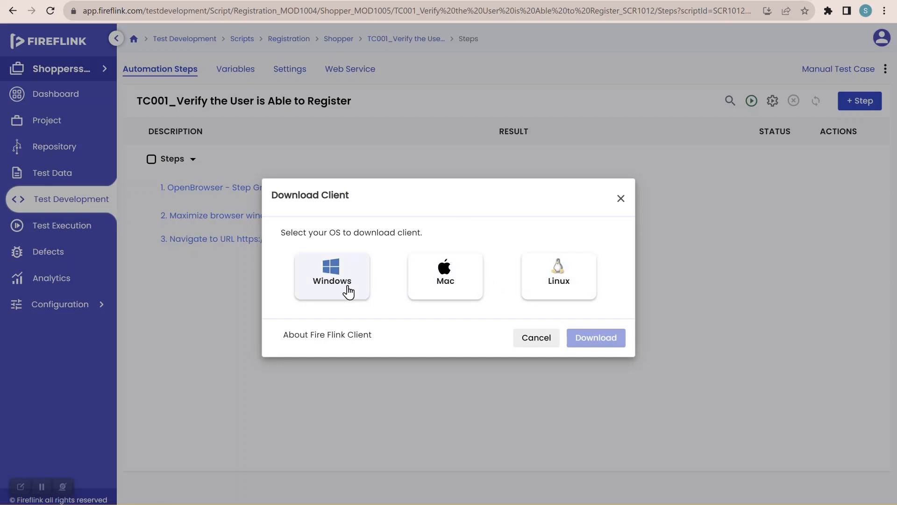
pyautogui.click(332, 282)
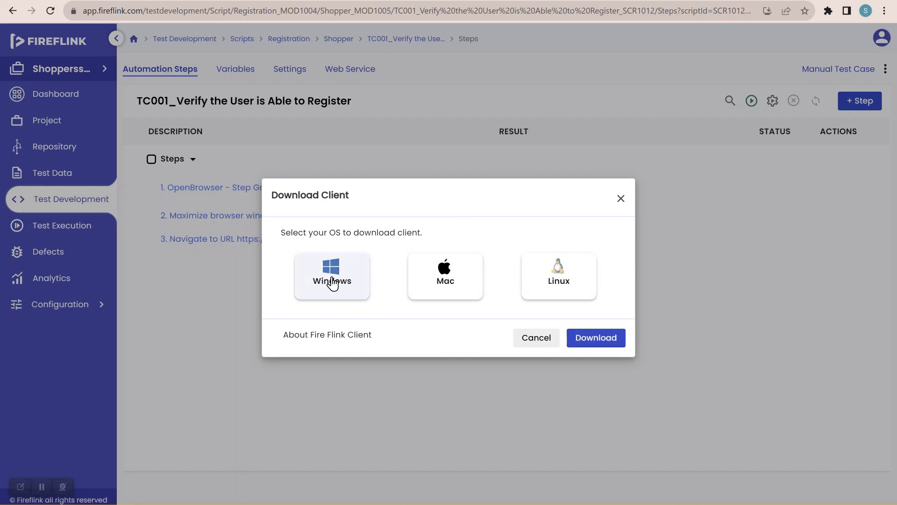
pyautogui.click(592, 346)
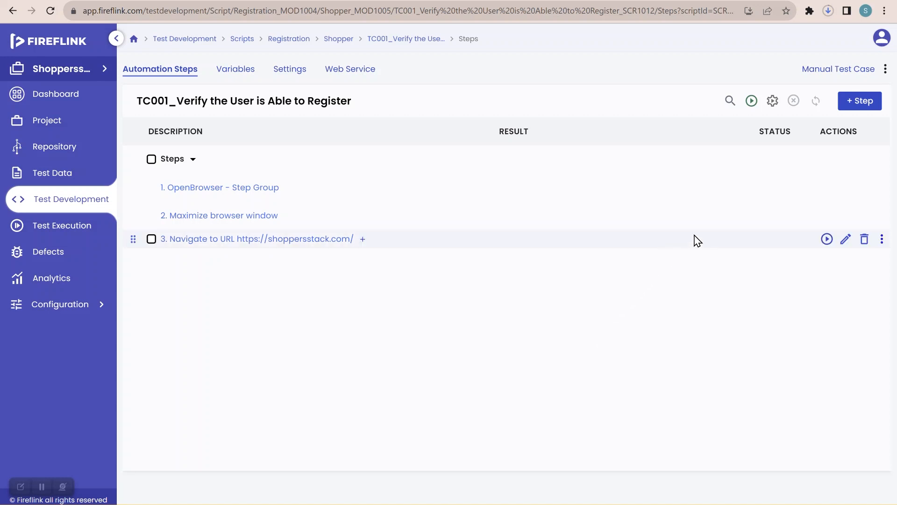
# Step: Check Chrome's downloads list for the finished fireflink-client-windows (1).exe, 160 MB
pyautogui.click(828, 11)
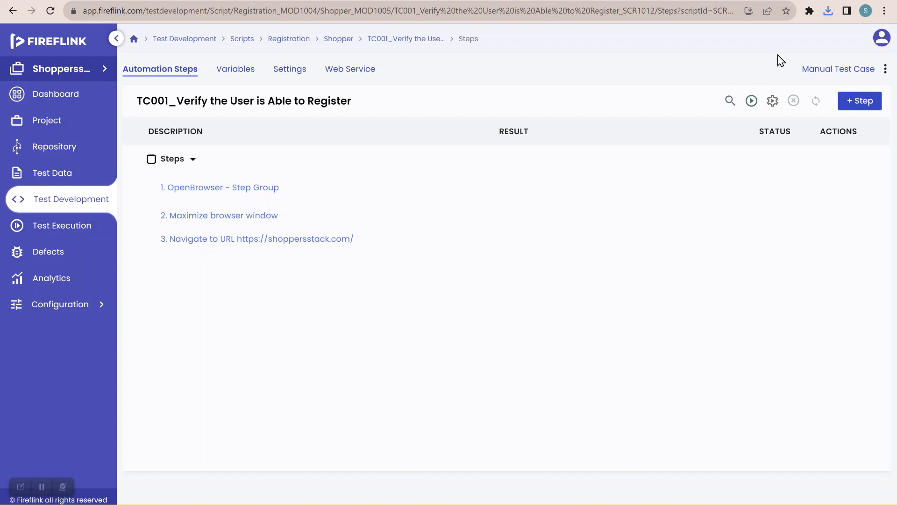
pyautogui.click(828, 11)
pyautogui.moveTo(733, 59)
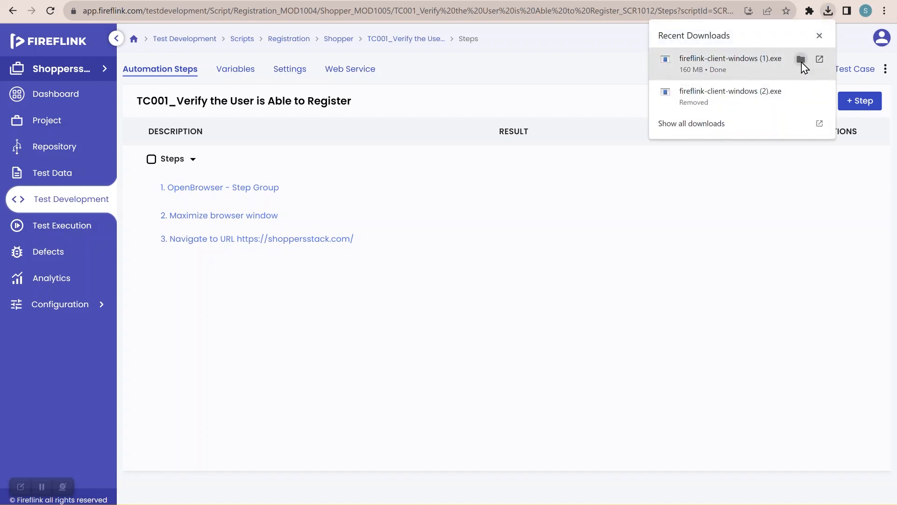
# Step: Show fireflink-client-windows (1).exe in its Downloads folder in File Explorer
pyautogui.click(801, 62)
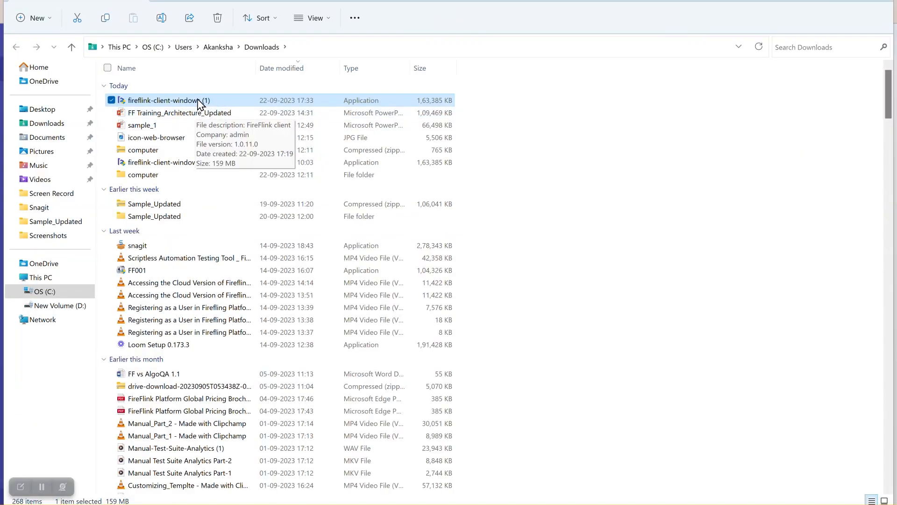
# Step: Run the installer, accept the MIT license, install into C:\FireFlinkClient, and launch FireFlinkClient
pyautogui.rightClick(237, 105)
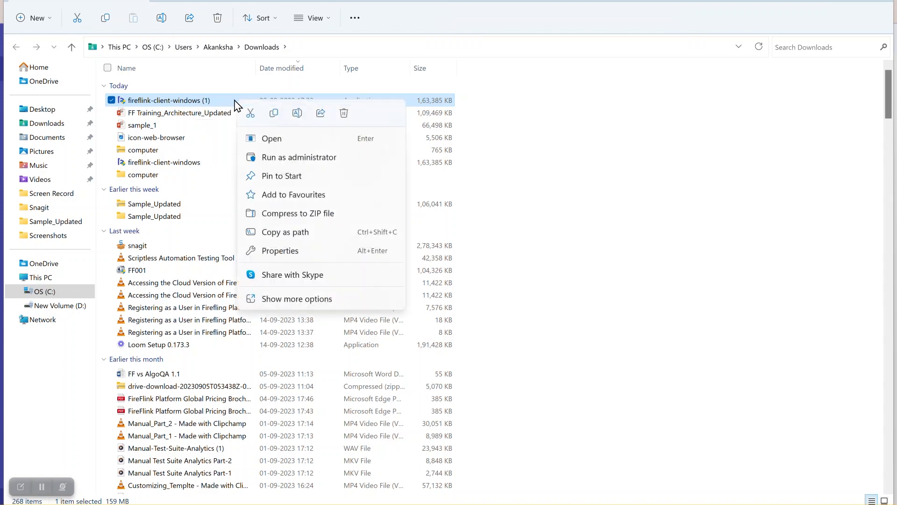
pyautogui.click(258, 139)
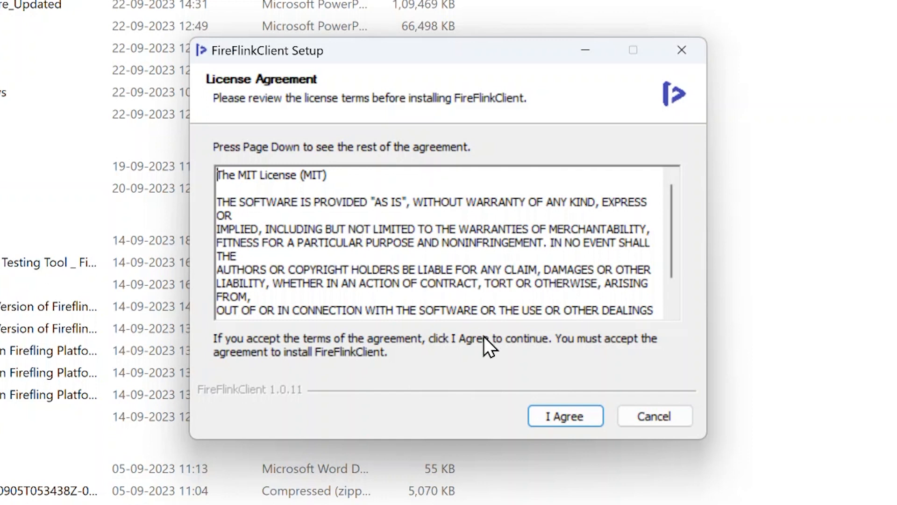
pyautogui.click(567, 420)
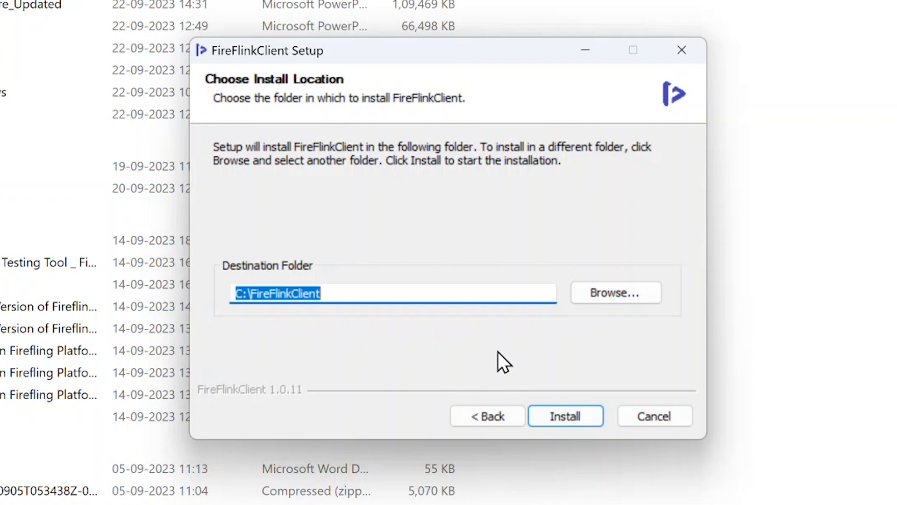
pyautogui.click(563, 410)
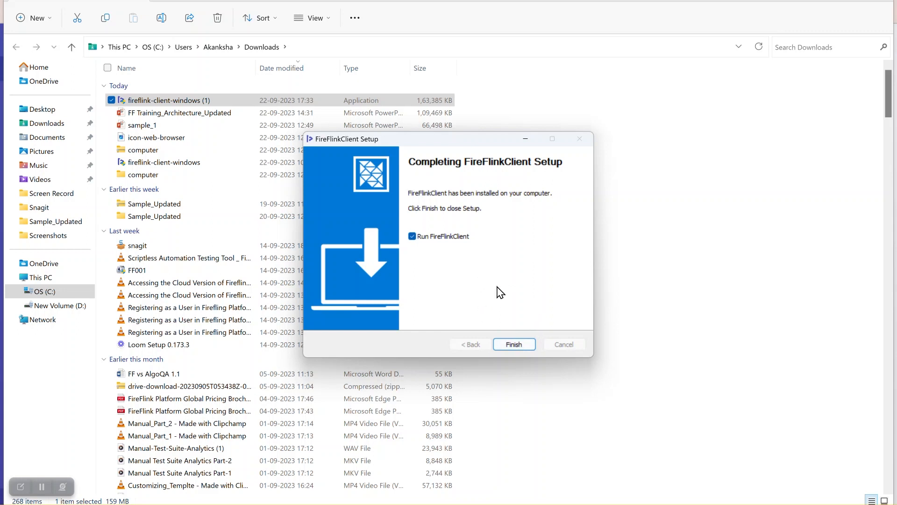
pyautogui.click(517, 343)
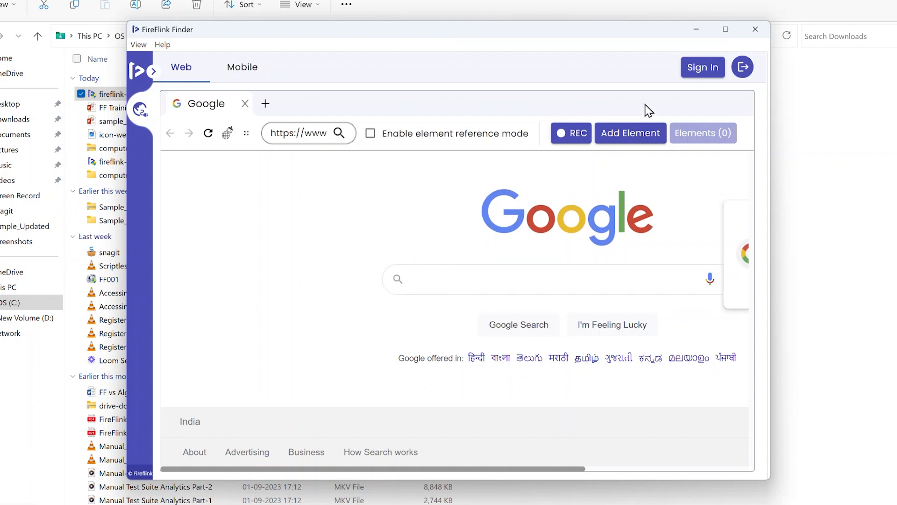
# Step: Go to FireFlink Finder's Sign In page
pyautogui.click(711, 73)
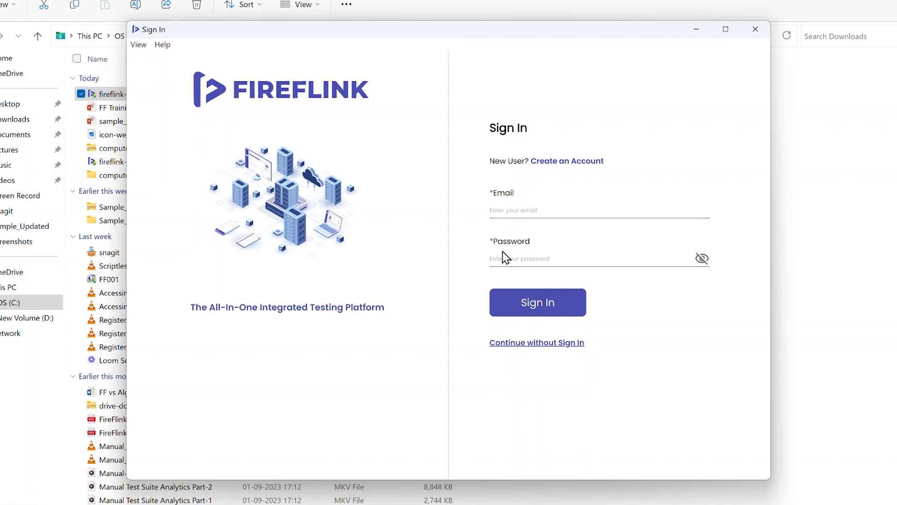
# Step: Sign in to FireFlink Finder with the account's e-mail address and password
pyautogui.click(515, 210)
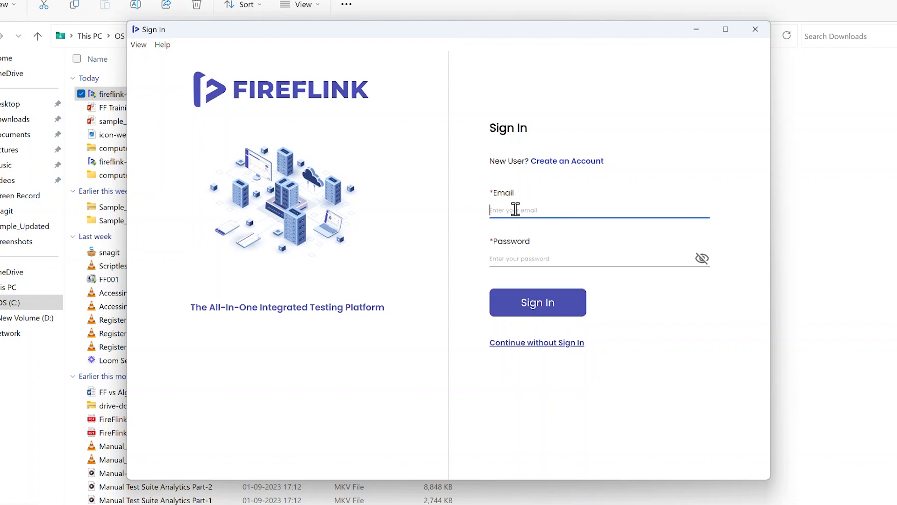
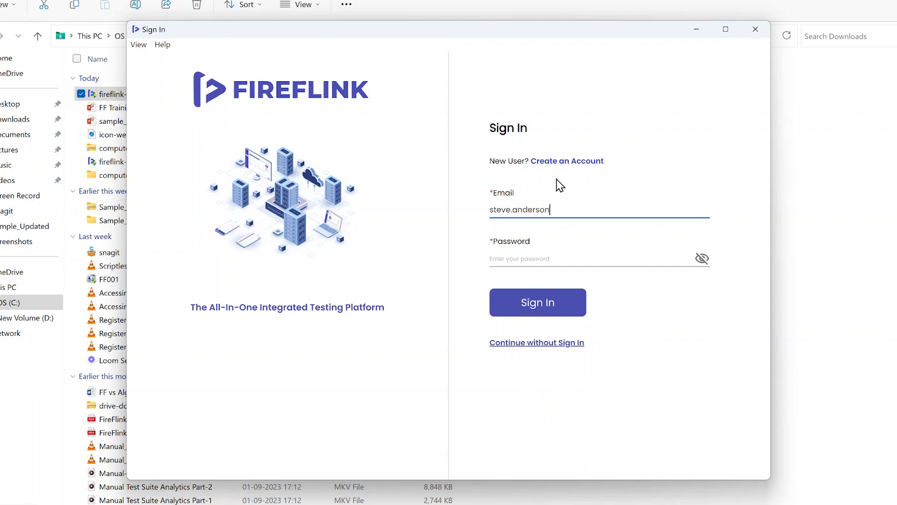
pyautogui.click(552, 253)
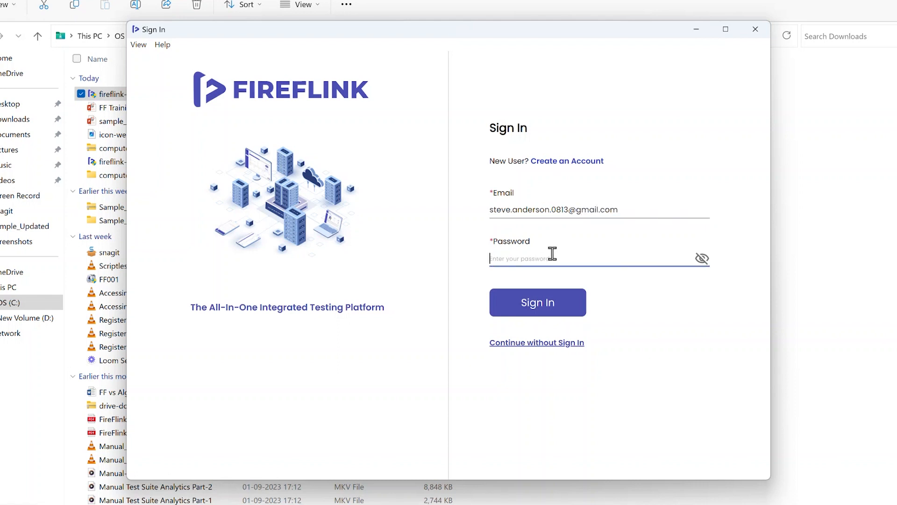
pyautogui.write('•••••••••••••')
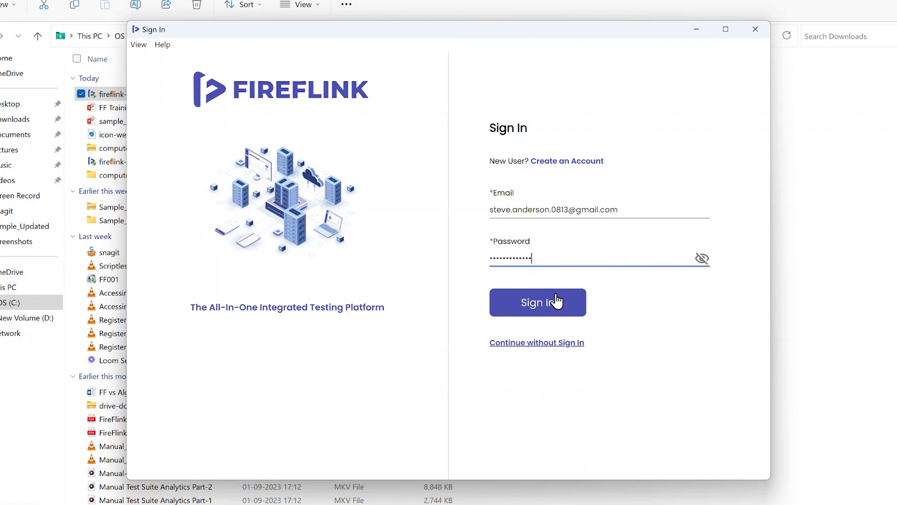
pyautogui.click(556, 301)
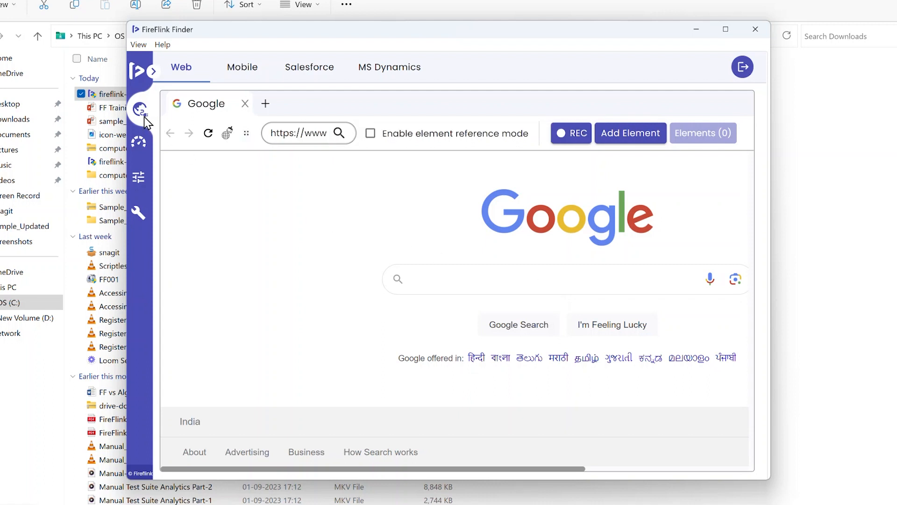
# Step: Open the UI/UX Testing Control Panel listing services on ports 4723, 4444, 8090 and 8110
pyautogui.click(153, 71)
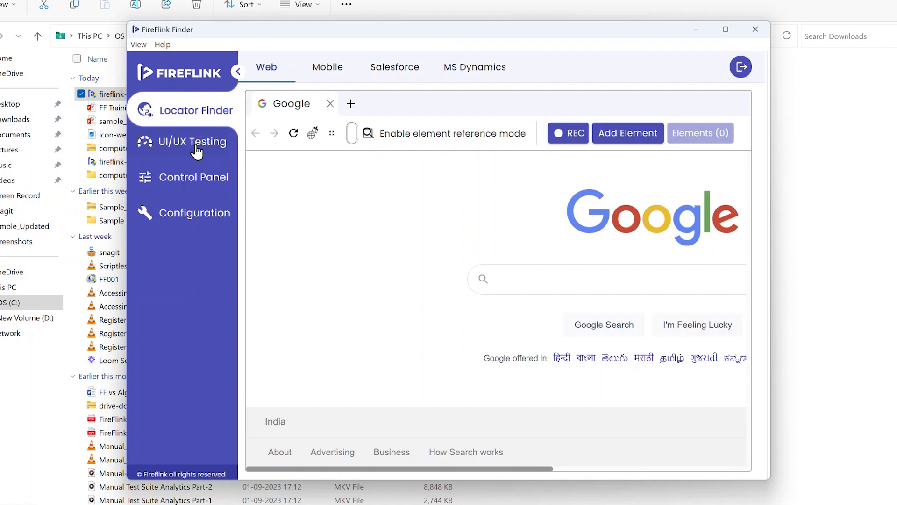
pyautogui.click(196, 149)
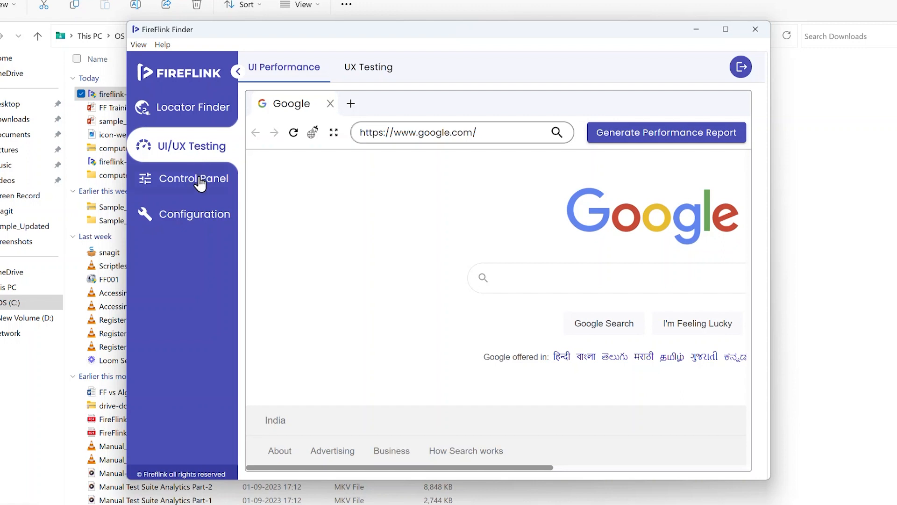
pyautogui.click(200, 182)
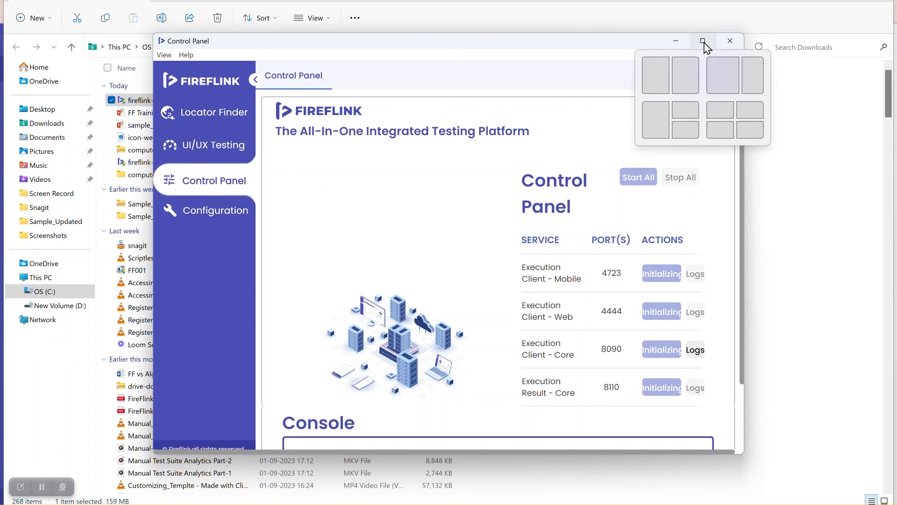
# Step: Maximize the Control Panel until Execution Client - Mobile runs on port 4723, then choose Configuration
pyautogui.click(714, 36)
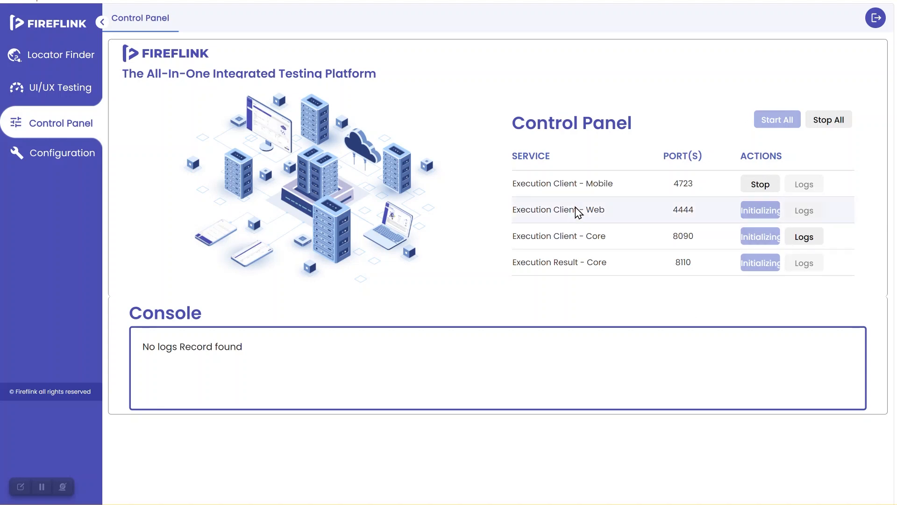
pyautogui.click(43, 159)
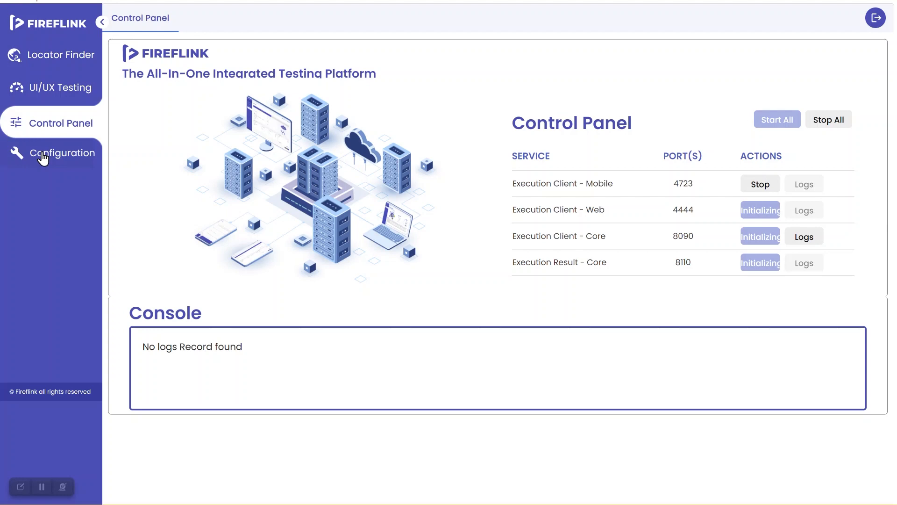
pyautogui.click(43, 158)
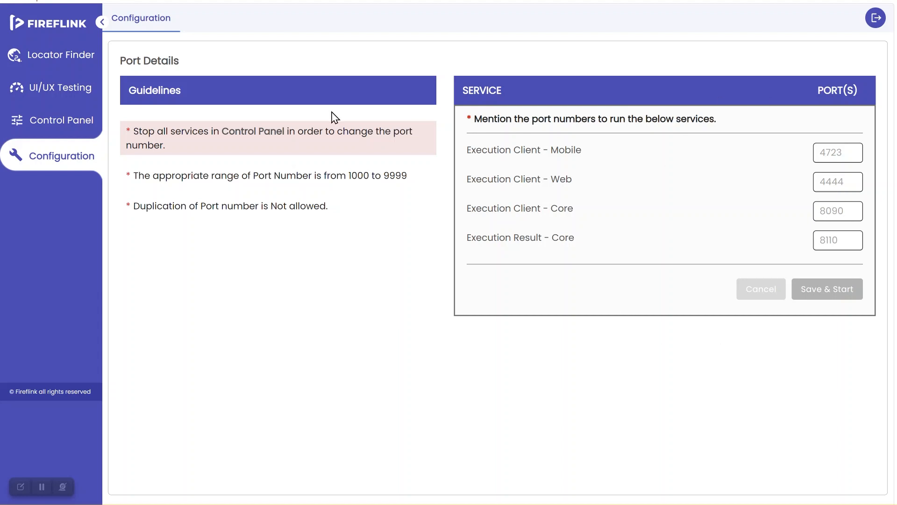
pyautogui.click(56, 126)
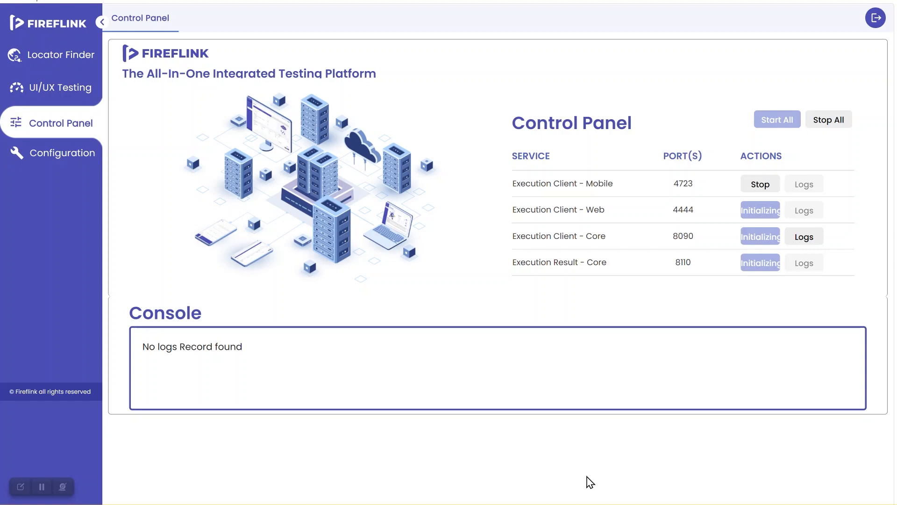
pyautogui.click(604, 504)
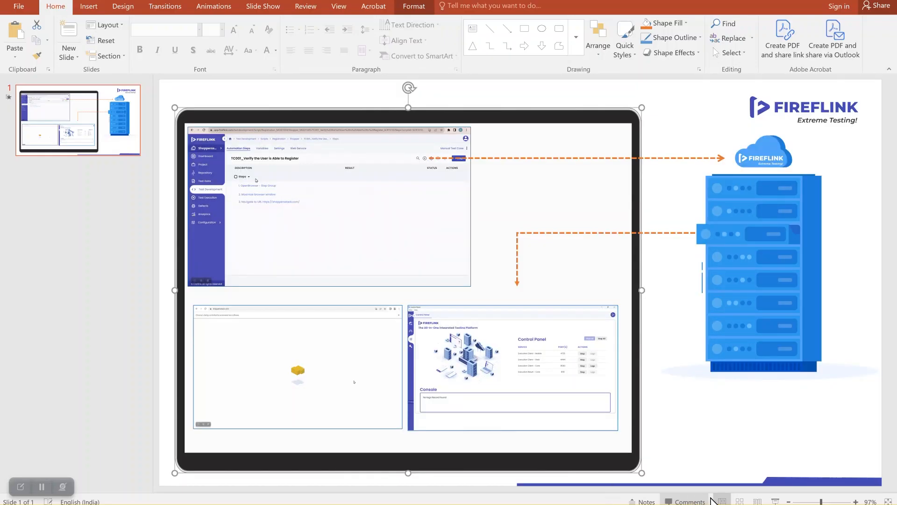
pyautogui.click(776, 501)
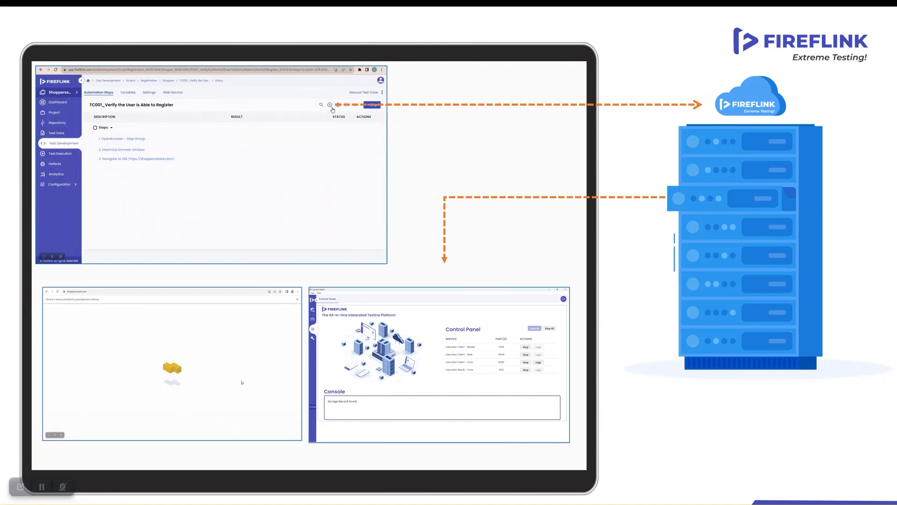
pyautogui.press('Escape')
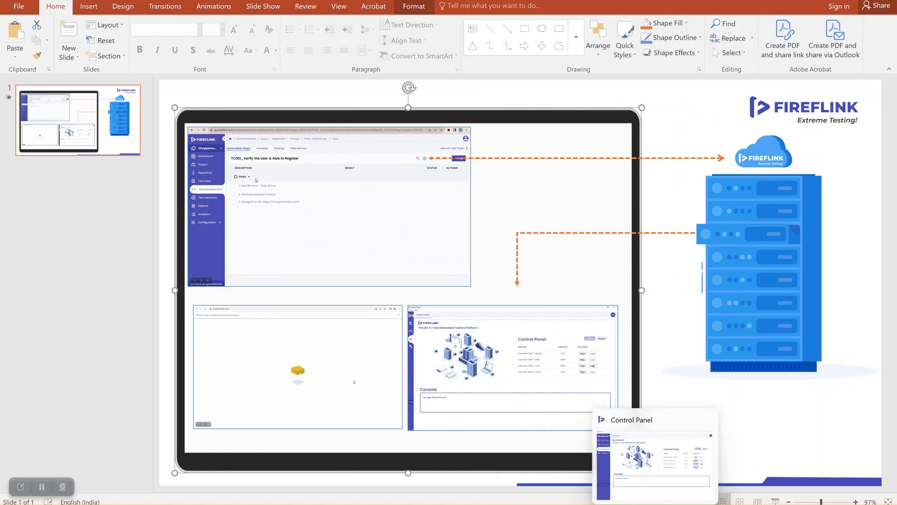
pyautogui.click(654, 504)
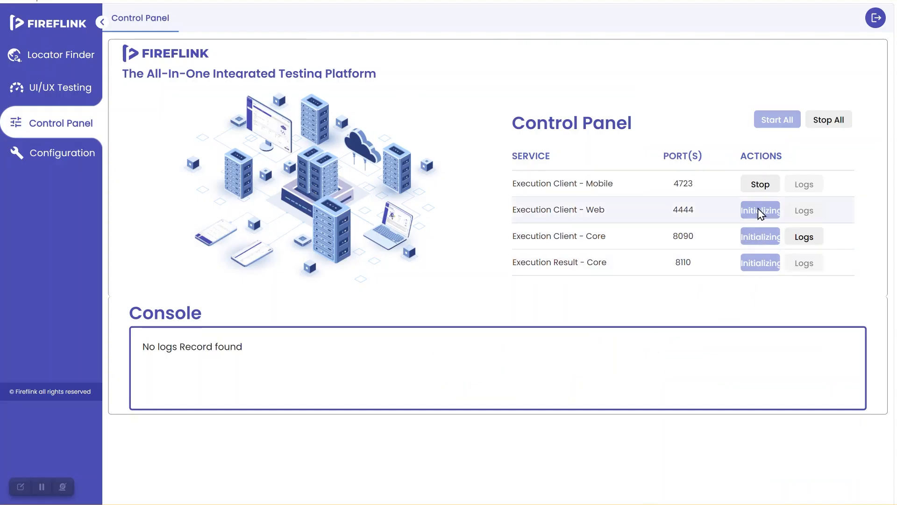